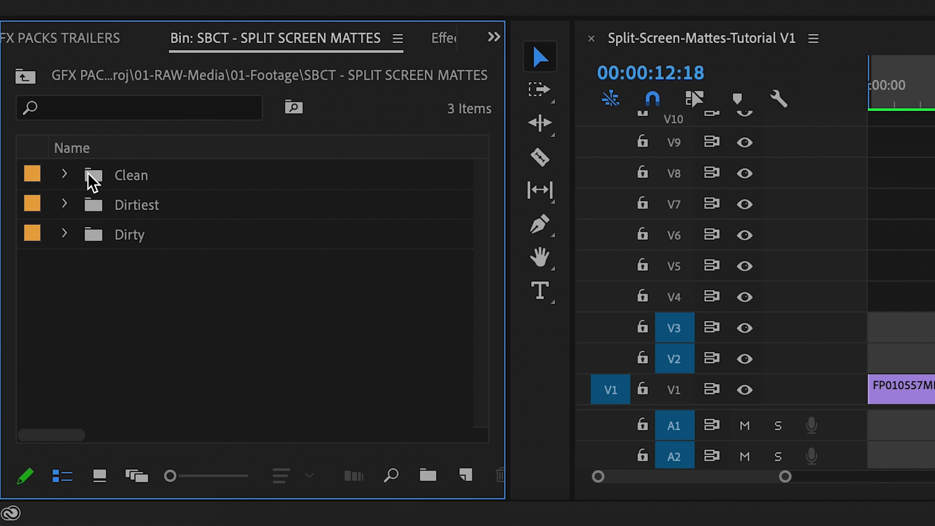
- Browse the Clean, Dirty and Dirtiest matte folders to review their PNG mattes
left_click(93, 184)
left_click(94, 243)
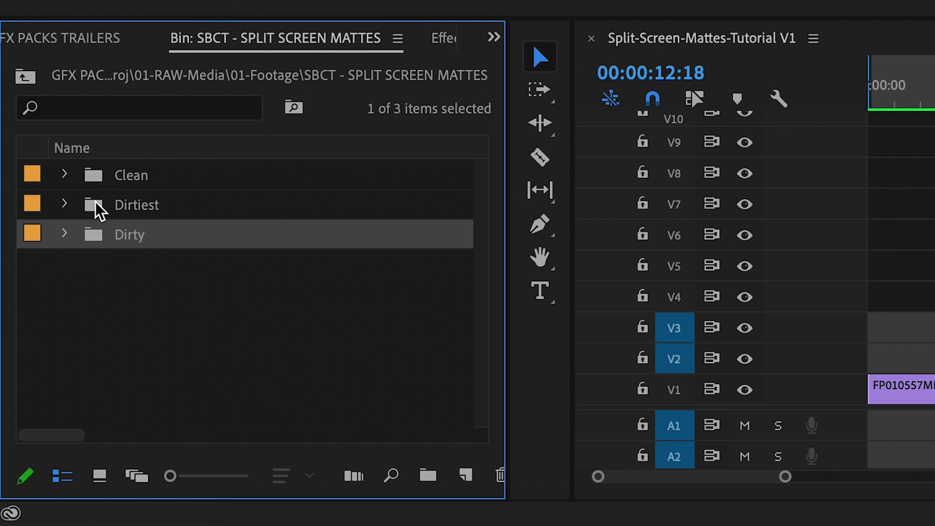
left_click(100, 210)
left_click(53, 253)
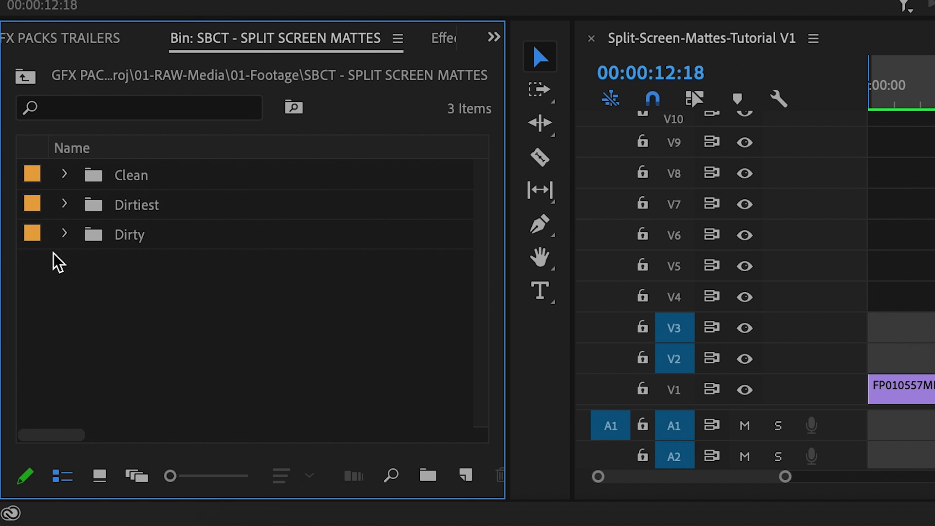
left_click(63, 234, "ctrl")
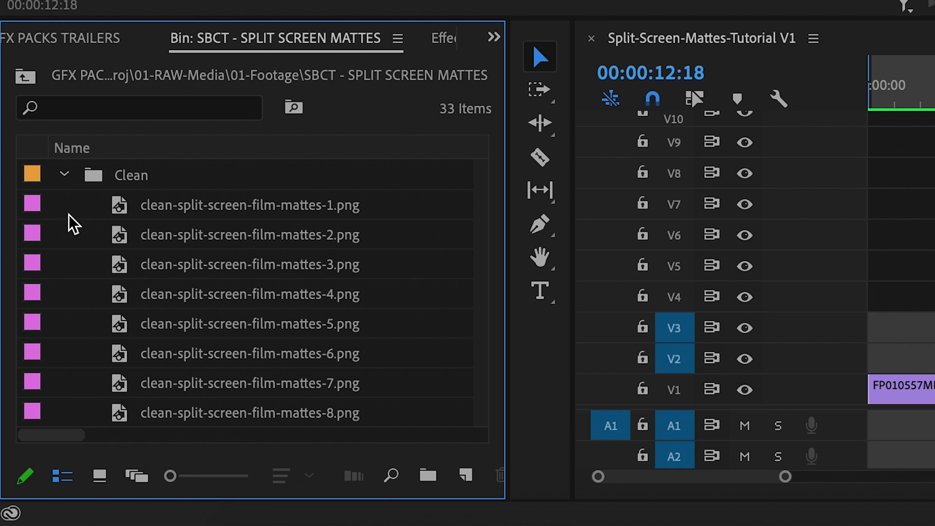
scroll(73, 224, "down", 10)
scroll(73, 224, "up", 8)
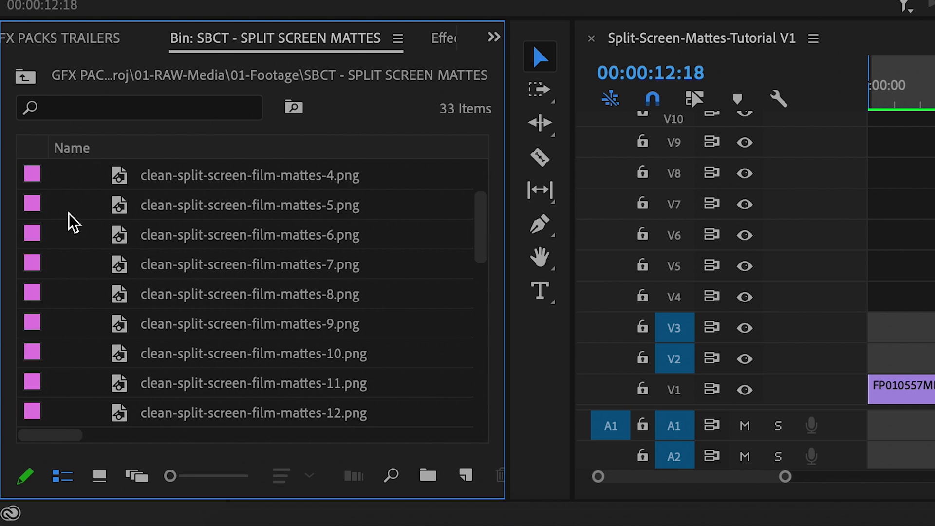
scroll(78, 204, "up", 2)
left_click(63, 174, "ctrl")
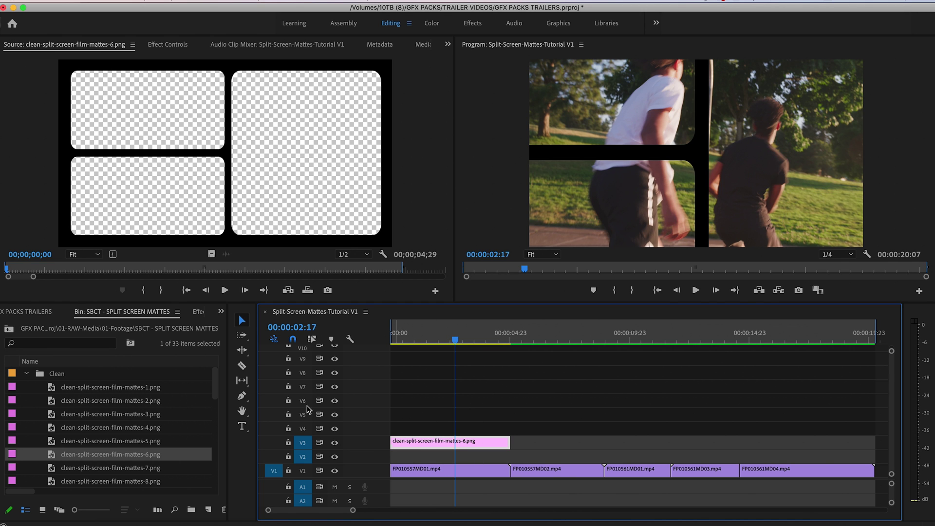
- Set the matte's Scale to 50 and return the playhead to the sequence start
left_click(167, 44)
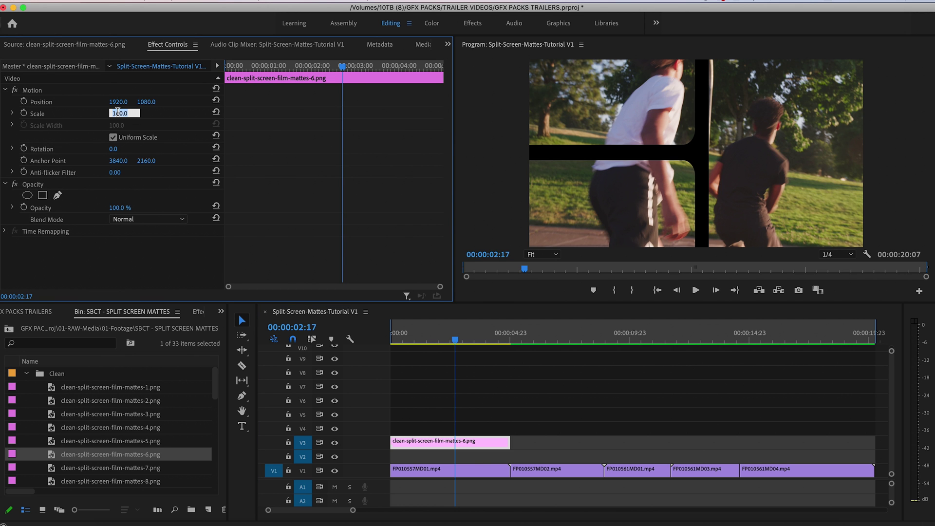
type("50")
key("Return")
left_click(469, 343)
key("Home")
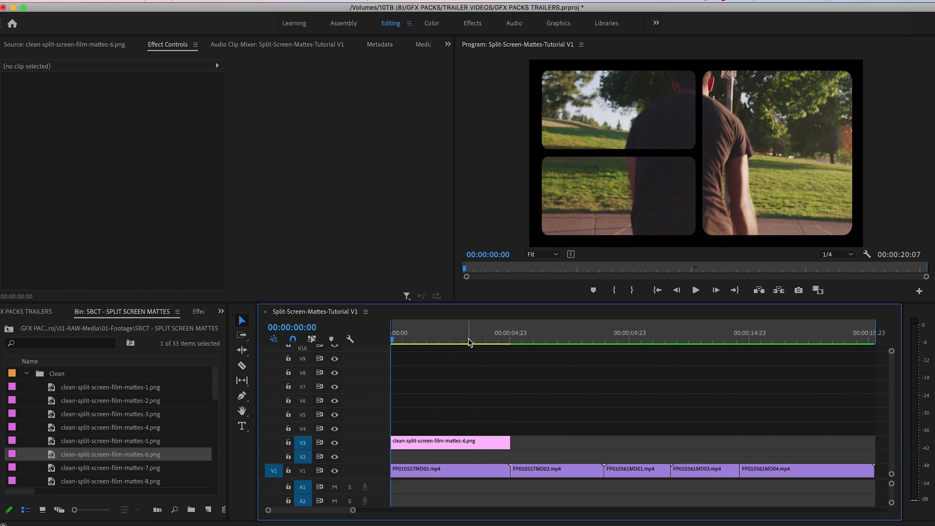
left_click_drag(474, 336, 430, 336)
left_click(405, 336)
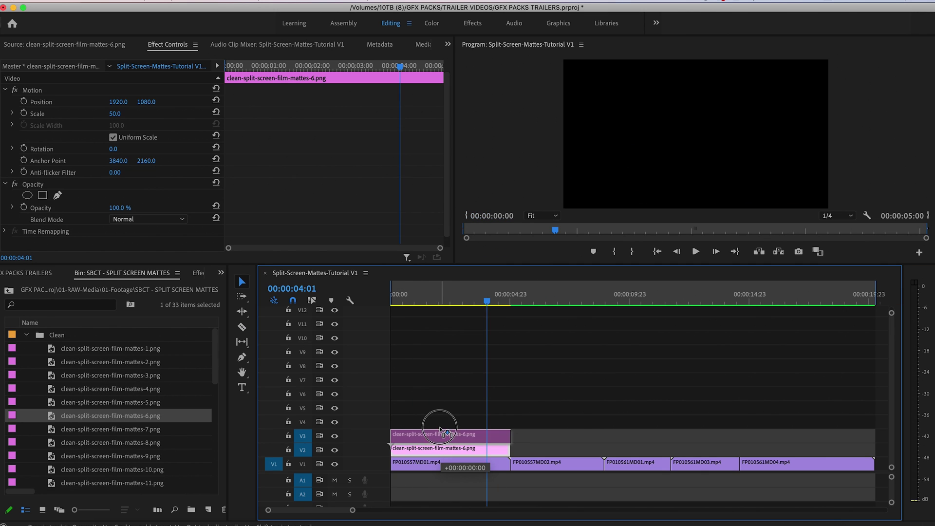
- Move the matte up to V5 and FP010557MD02 to the start of V2
left_click_drag(439, 431, 440, 421)
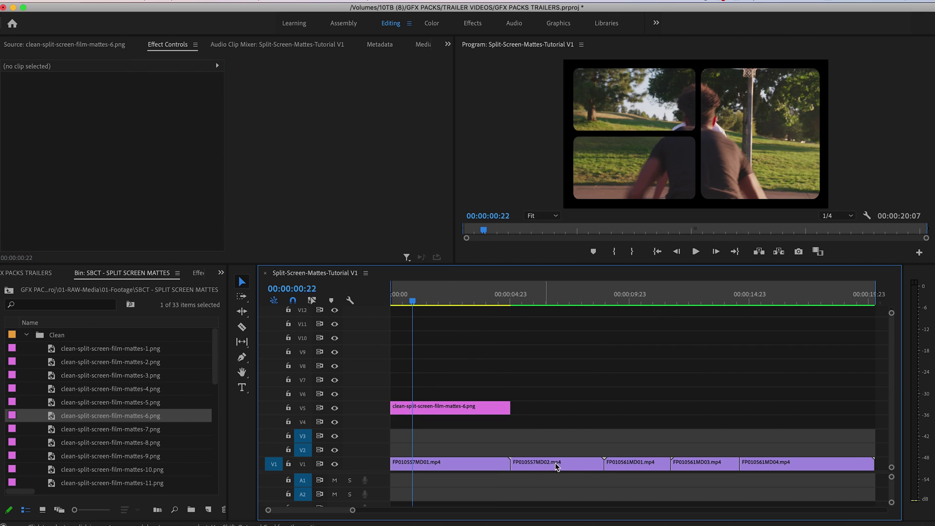
left_click(550, 462)
left_click_drag(548, 444, 428, 448)
- Place FP010561MD03 on V3 at the start and slide its Position X to 2775
left_click(627, 298)
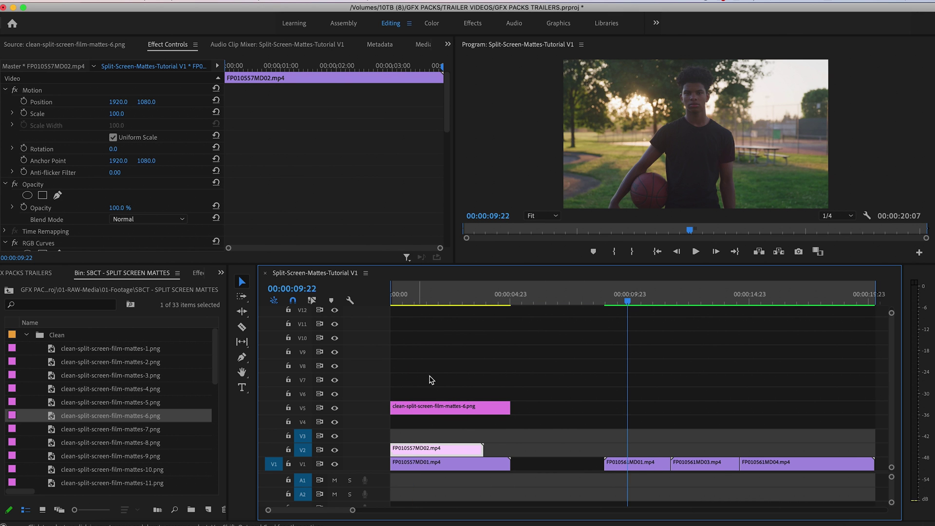
left_click(691, 301)
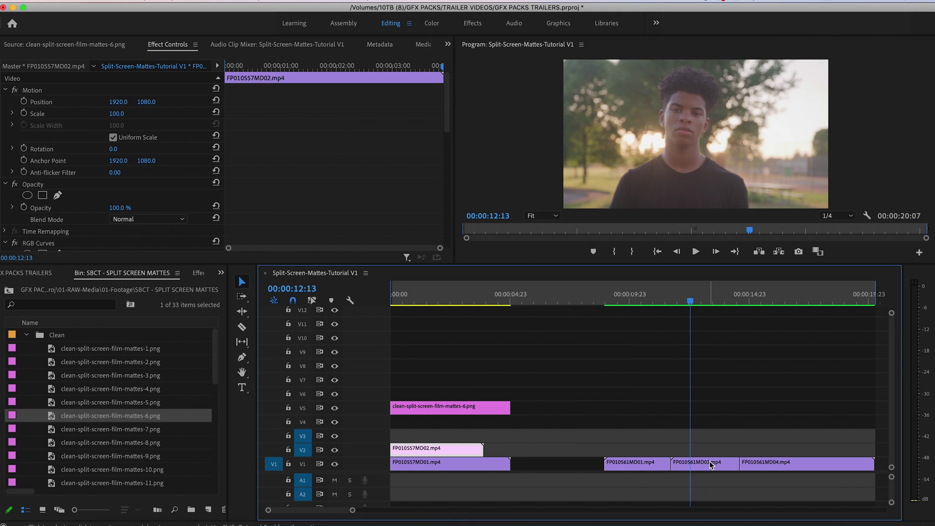
left_click_drag(711, 465, 436, 436)
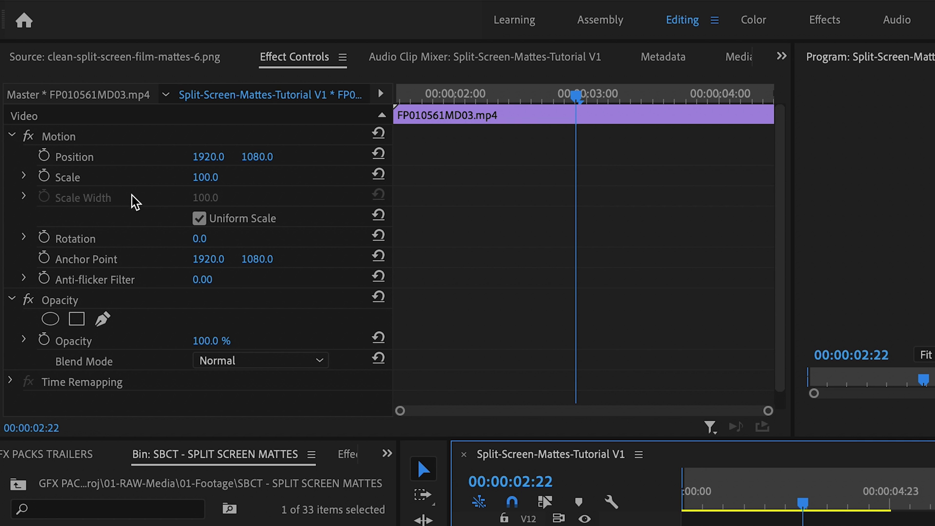
left_click(204, 161)
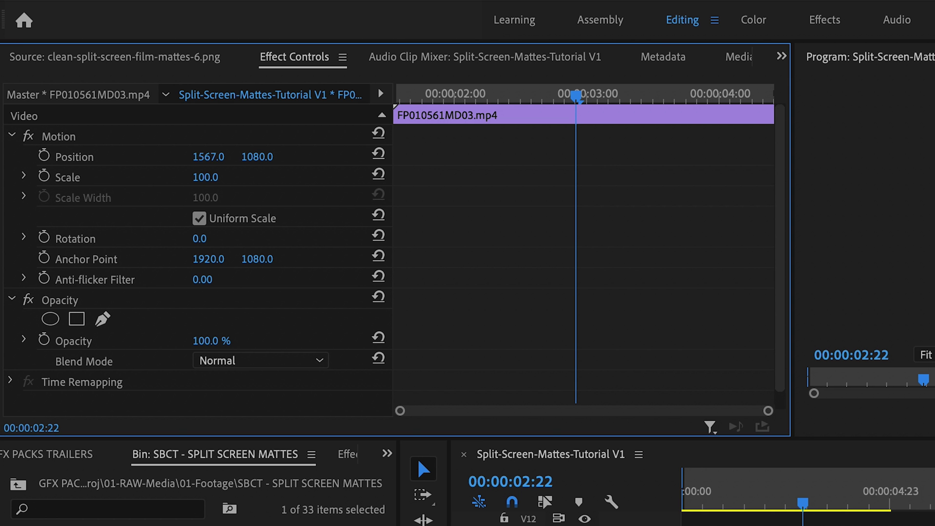
left_click_drag(208, 156, 297, 157)
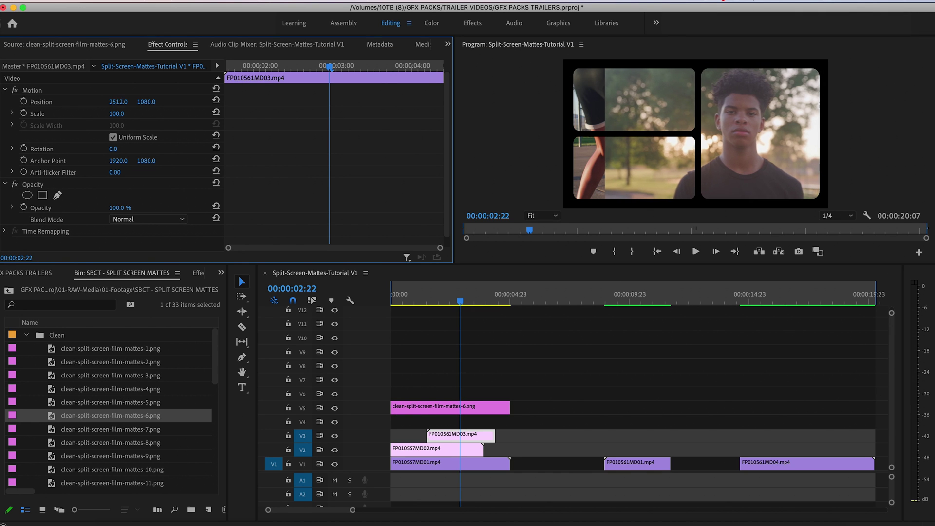
left_click_drag(118, 102, 195, 102)
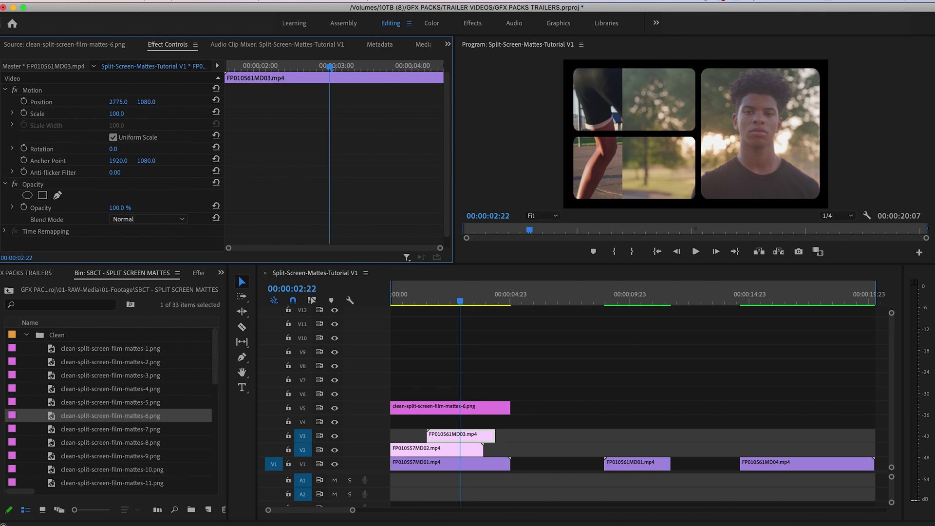
- Draw an Opacity pen mask on FP010561MD03 around the right window
left_click(30, 91)
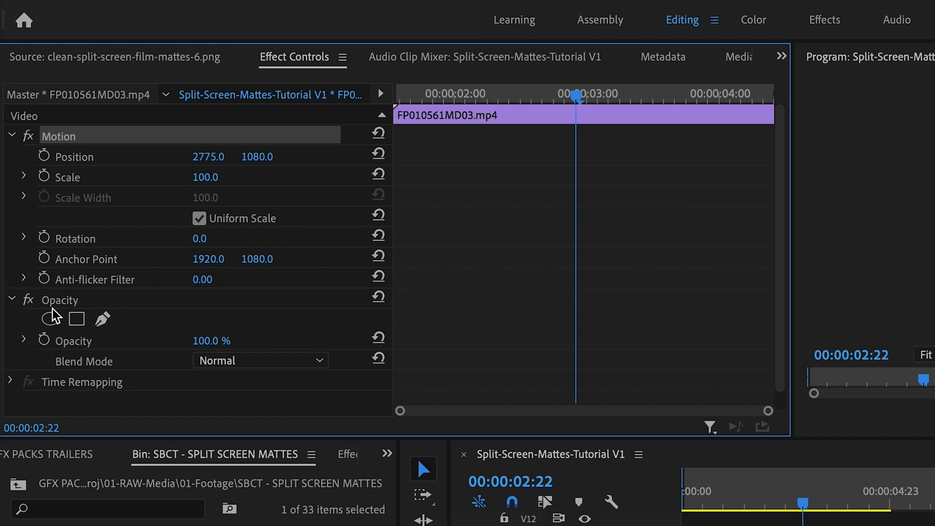
left_click(58, 300)
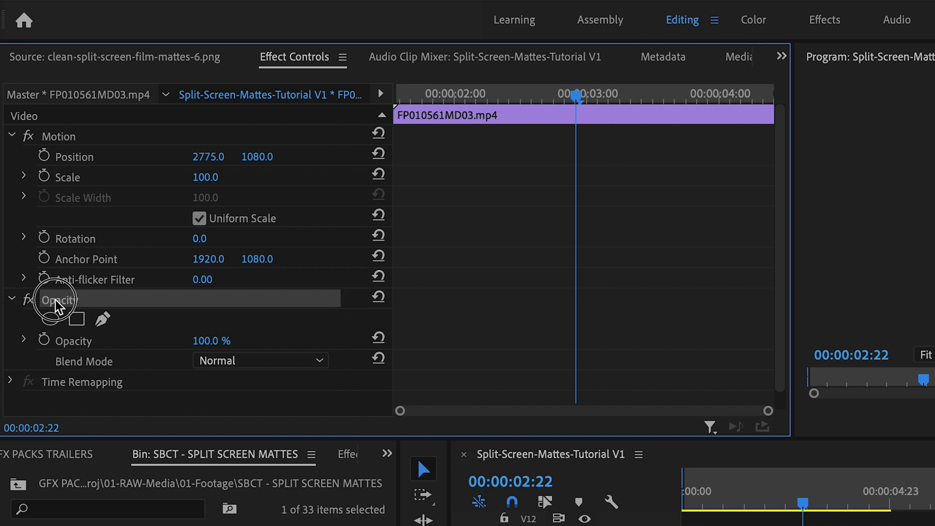
left_click(103, 319)
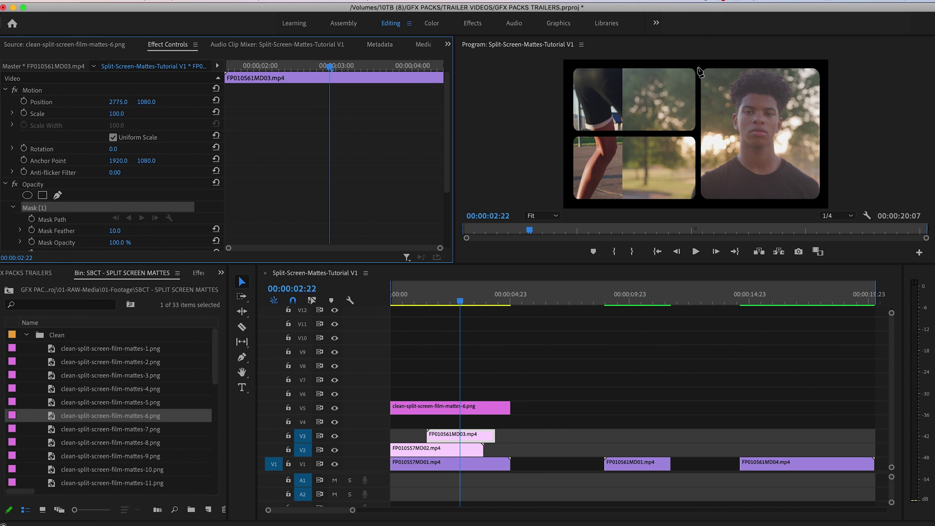
left_click(697, 64)
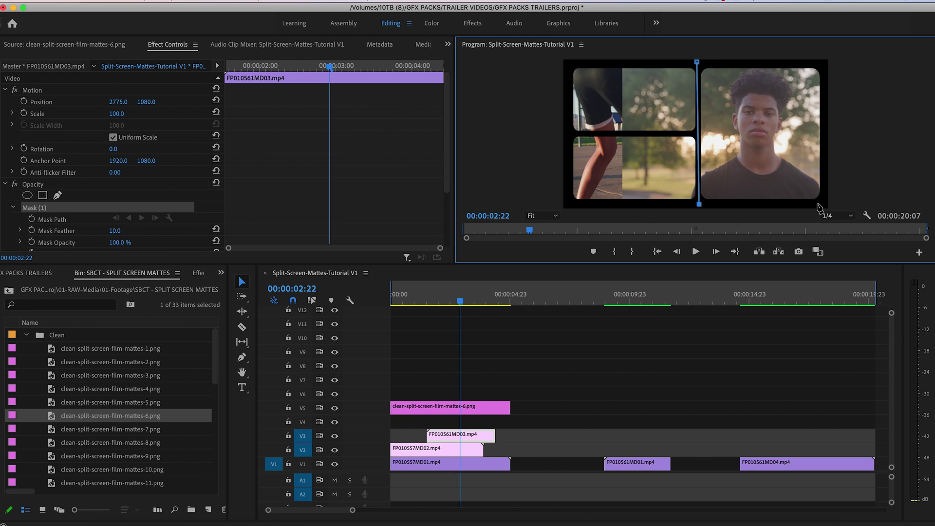
left_click(823, 64)
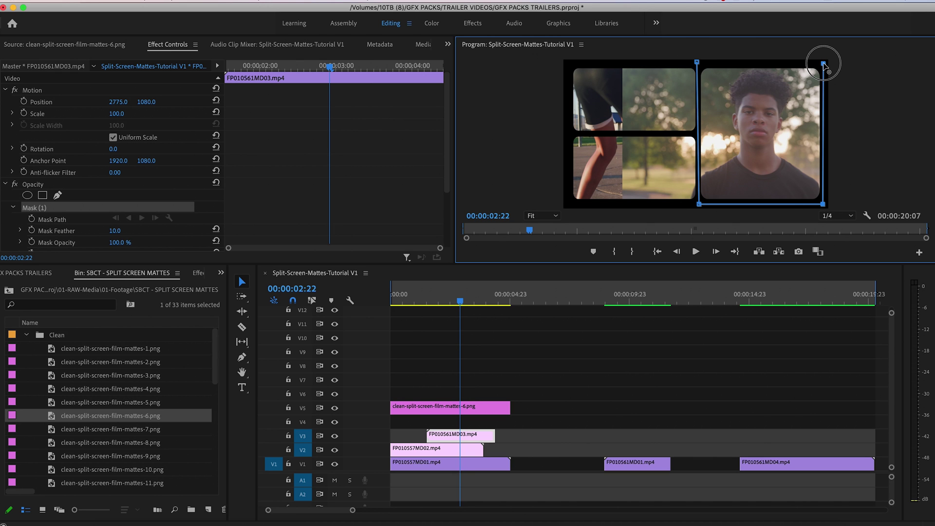
left_click(697, 63)
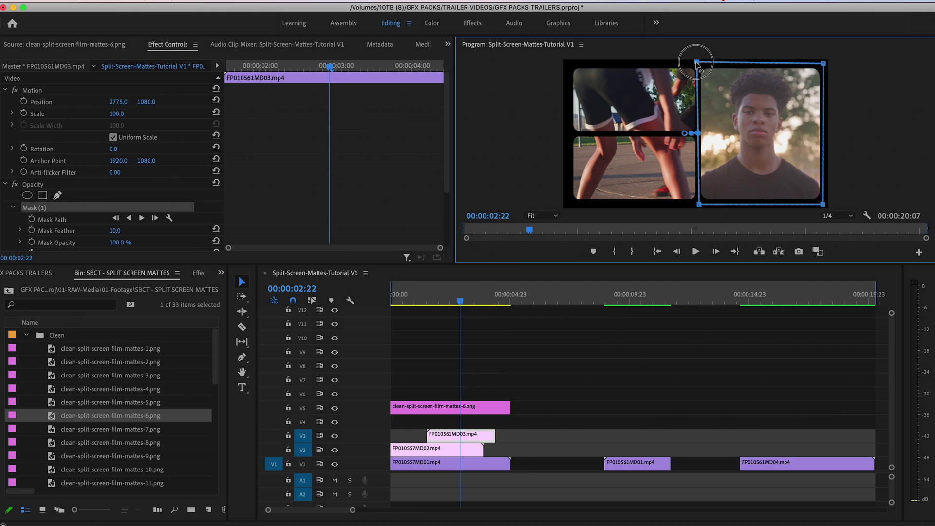
- Select the FP010561MD03 and FP010557MD02 clips in turn on V3 and V2
left_click(431, 425)
left_click(466, 435)
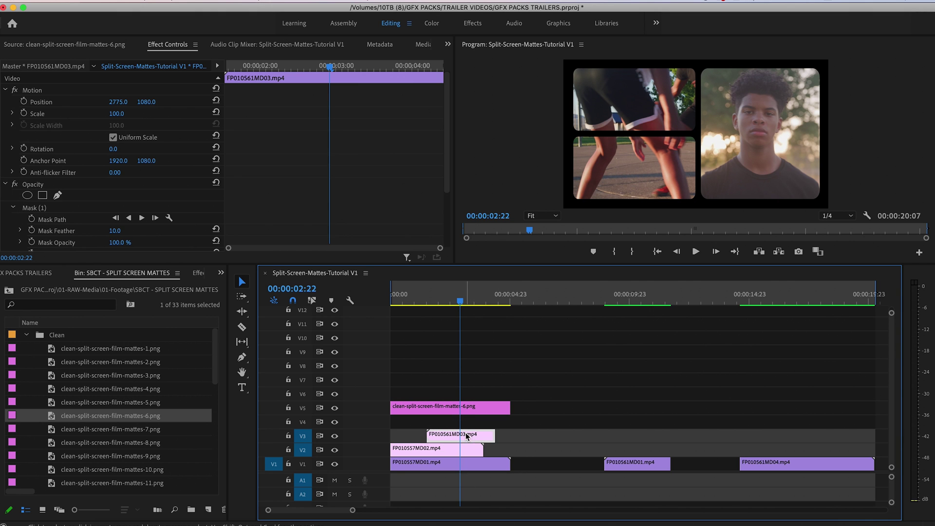
left_click(453, 453)
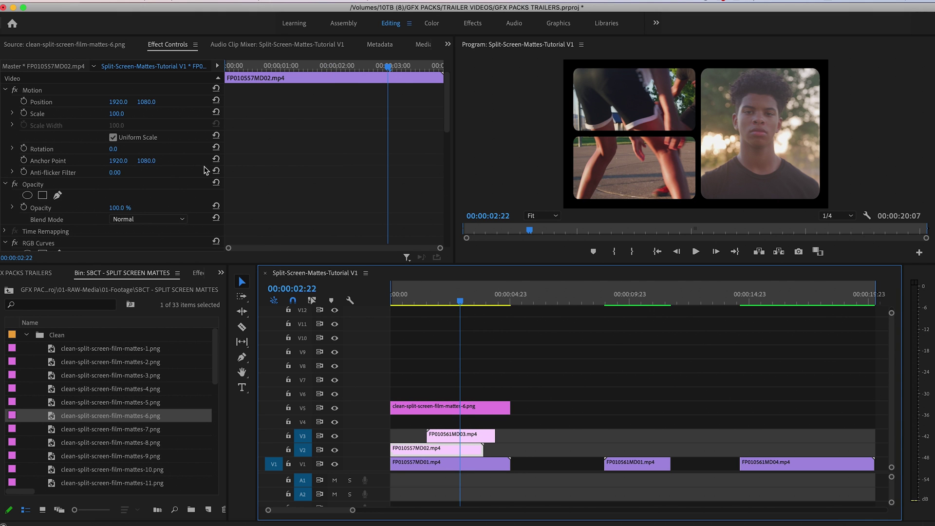
- Shrink the V2 clip to about half size and move the V1 clip into the top-left window
left_click_drag(114, 117, 173, 101)
left_click(448, 463)
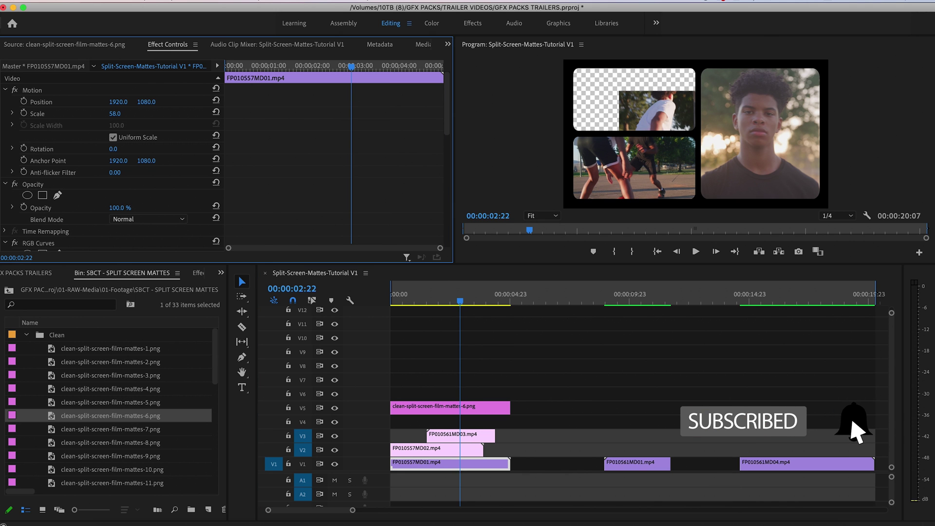
left_click_drag(104, 104, 66, 104)
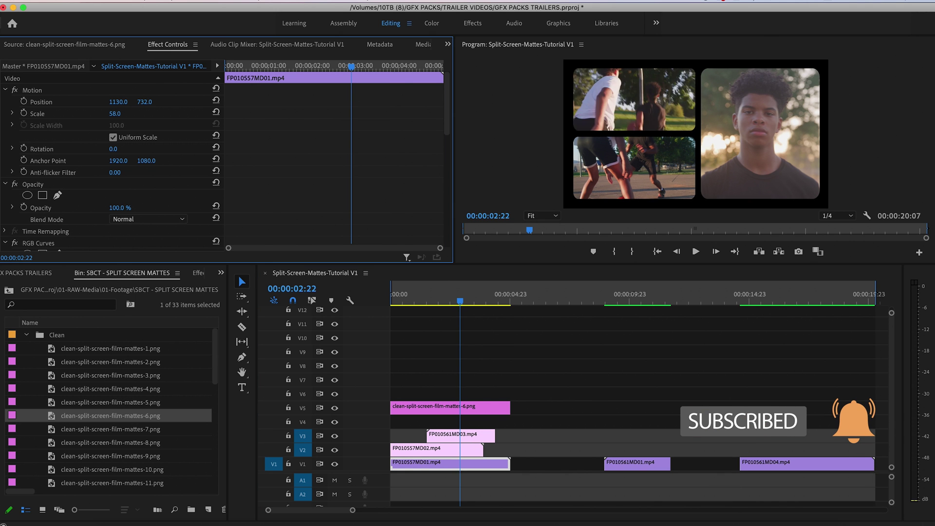
- Trim the V1 clip and matte ends to one length and play the composite
left_click_drag(509, 463, 390, 434)
left_click_drag(509, 407, 472, 407)
key("space")
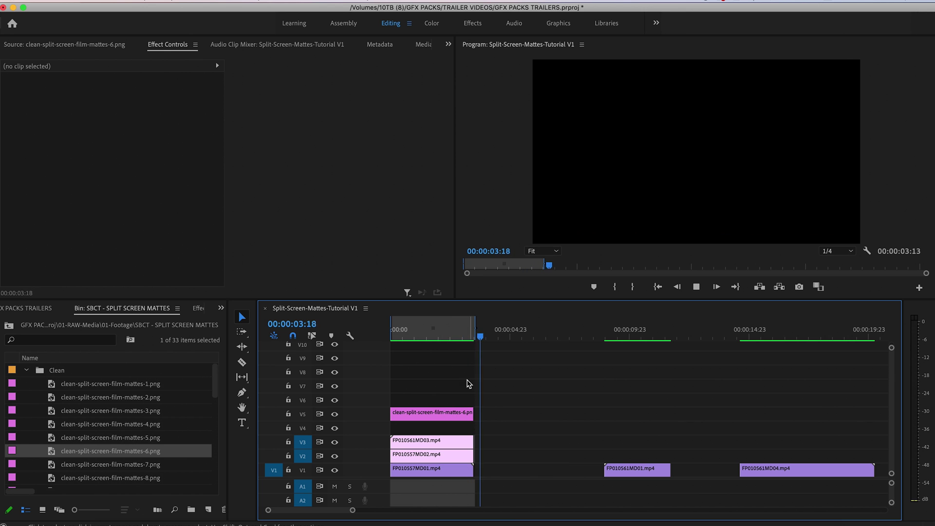
left_click(392, 326)
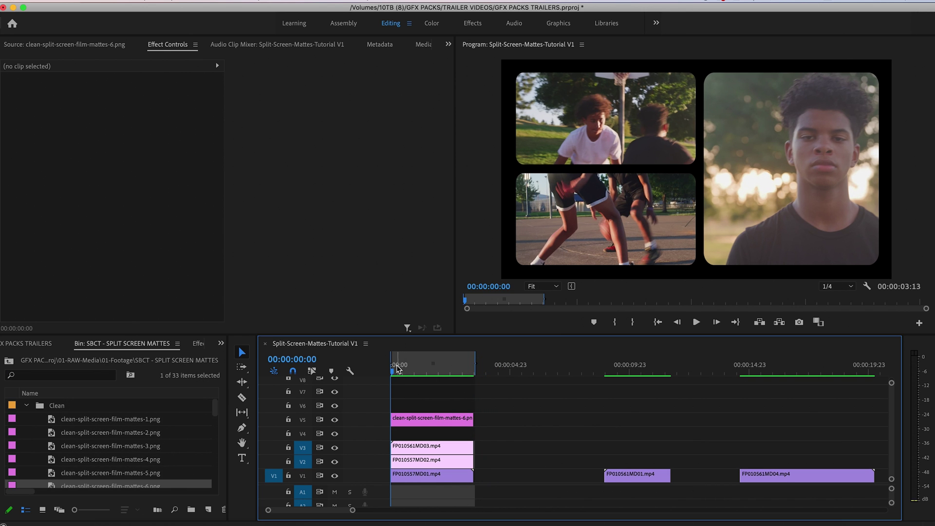
left_click_drag(397, 369, 421, 371)
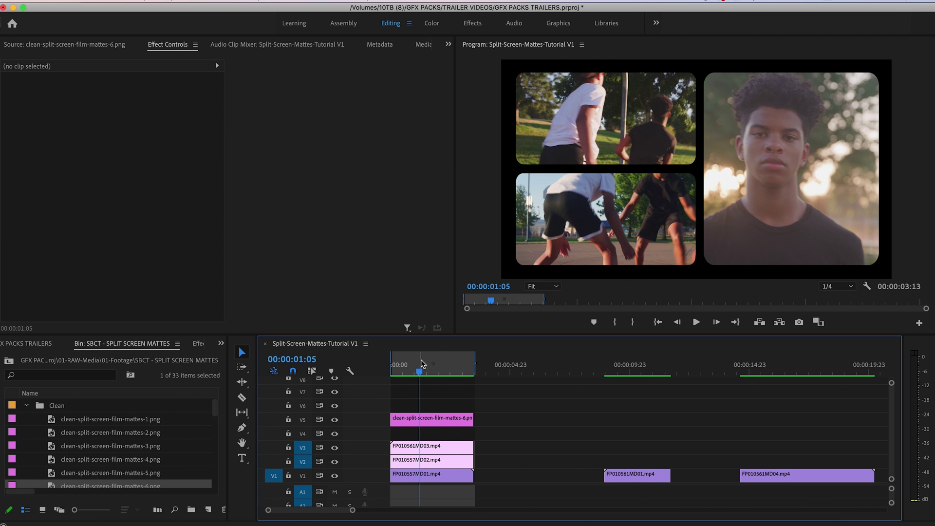
left_click_drag(425, 369, 380, 365)
key("space")
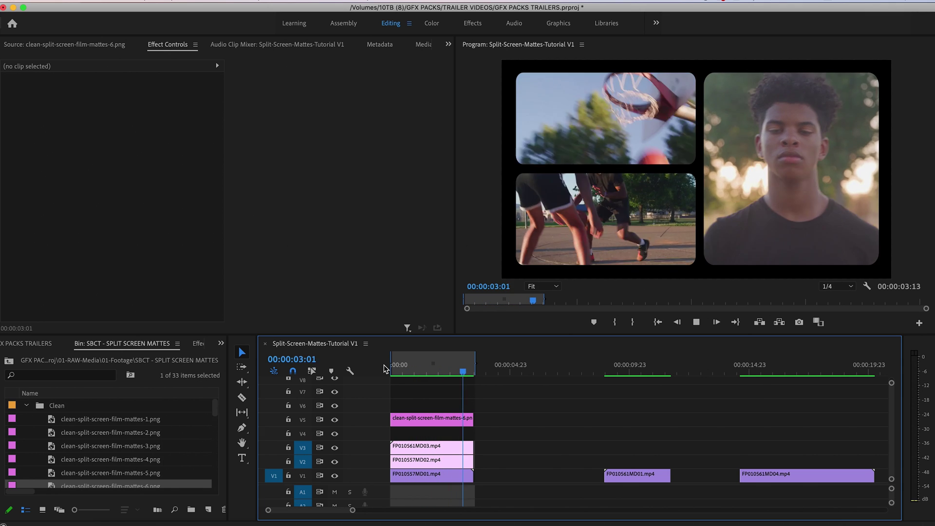
left_click(364, 372)
key("space")
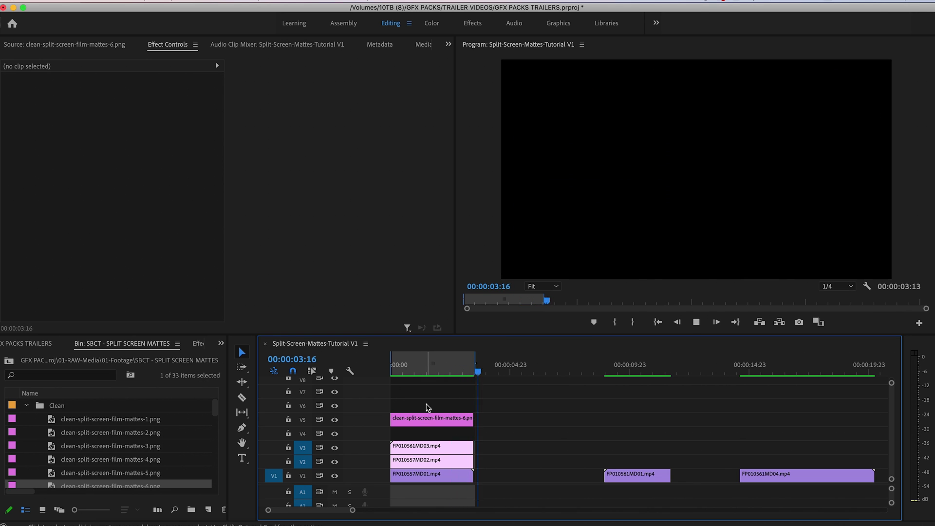
left_click(400, 368)
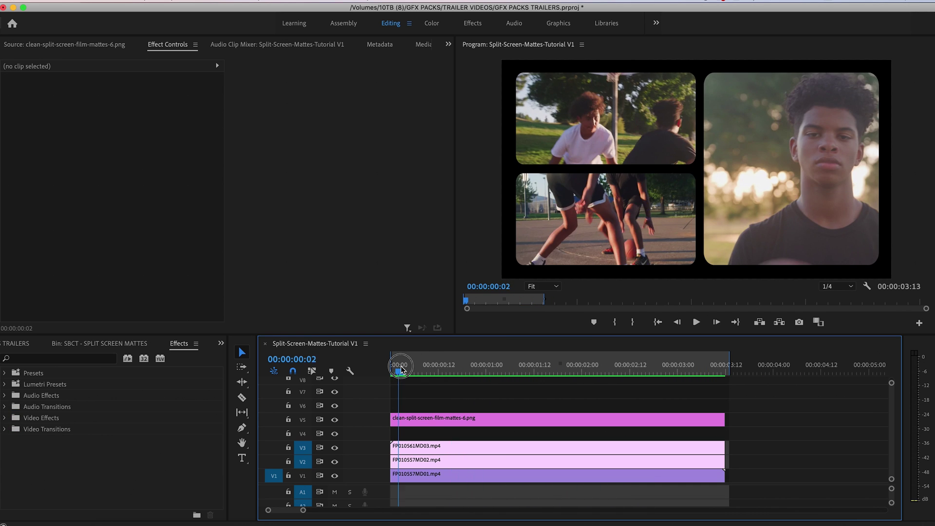
left_click_drag(400, 368, 630, 369)
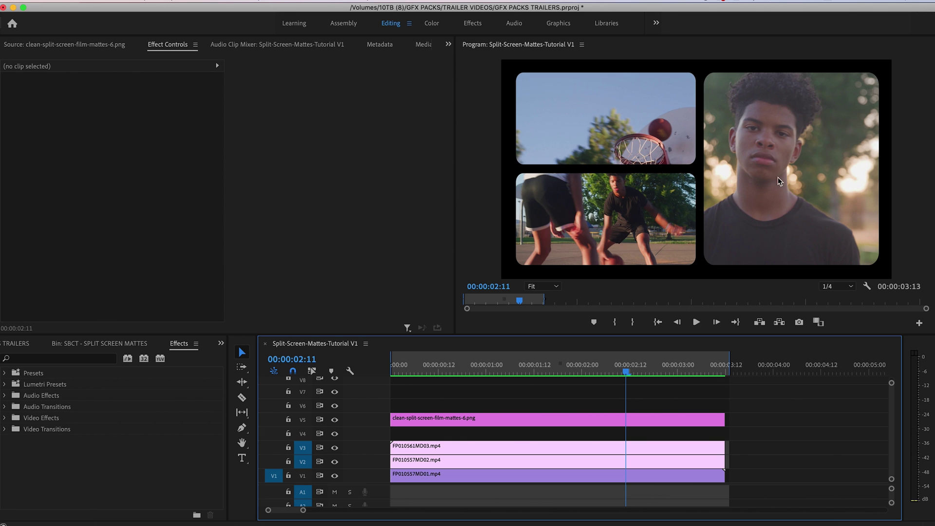
left_click(555, 372)
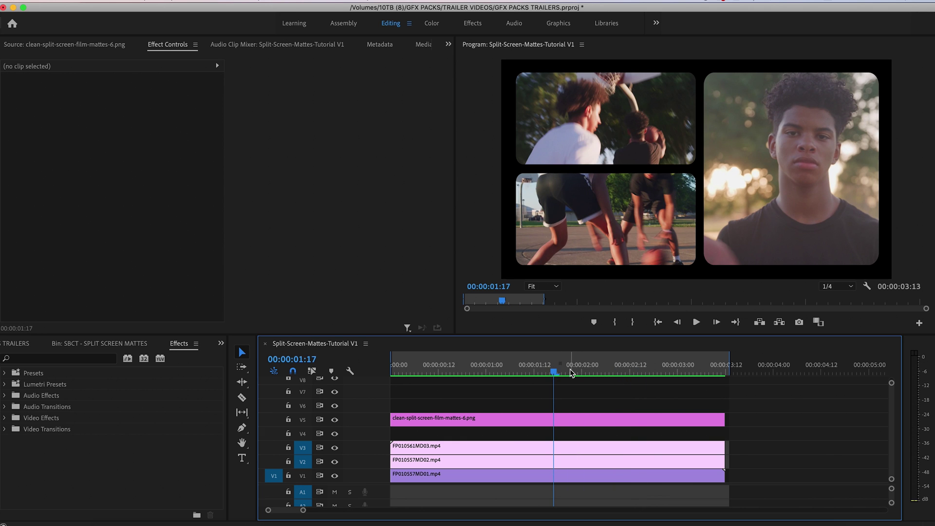
mouse_move(584, 374)
left_mouse_down()
mouse_move(657, 375)
mouse_move(577, 372)
left_mouse_up()
key("=")
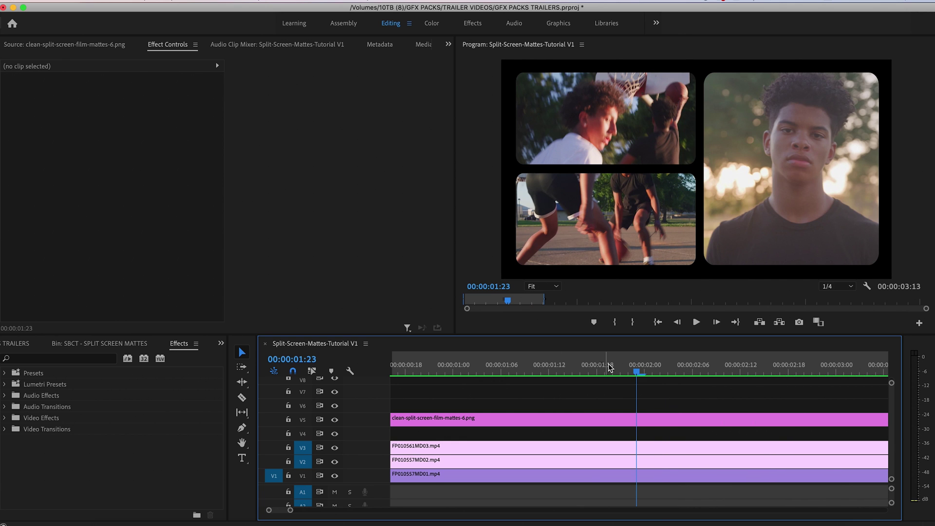
key("-")
mouse_move(613, 376)
left_mouse_down()
mouse_move(695, 373)
mouse_move(428, 373)
mouse_move(626, 375)
left_mouse_up()
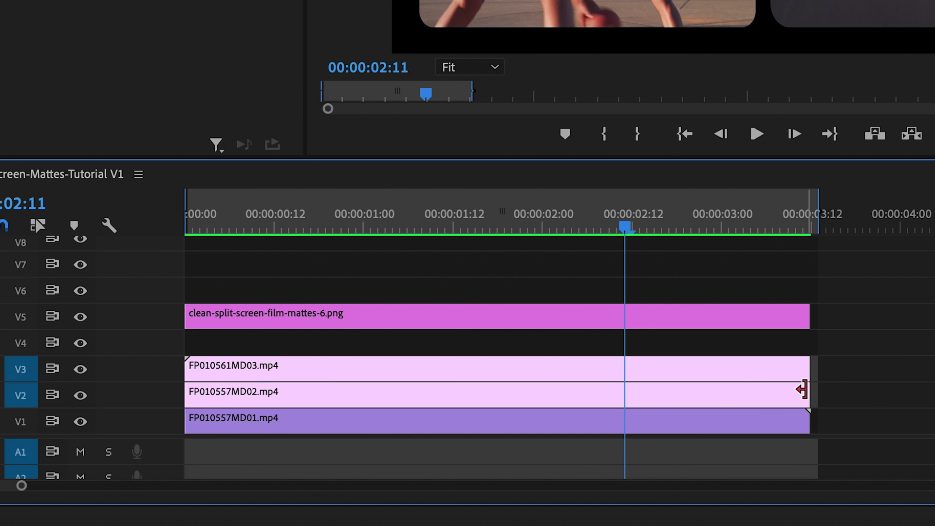
- Delay the V2 and V3 clip starts, end FP010557MD01 earlier, and play from the start
left_click_drag(719, 459, 657, 463)
left_click_drag(684, 400, 689, 400)
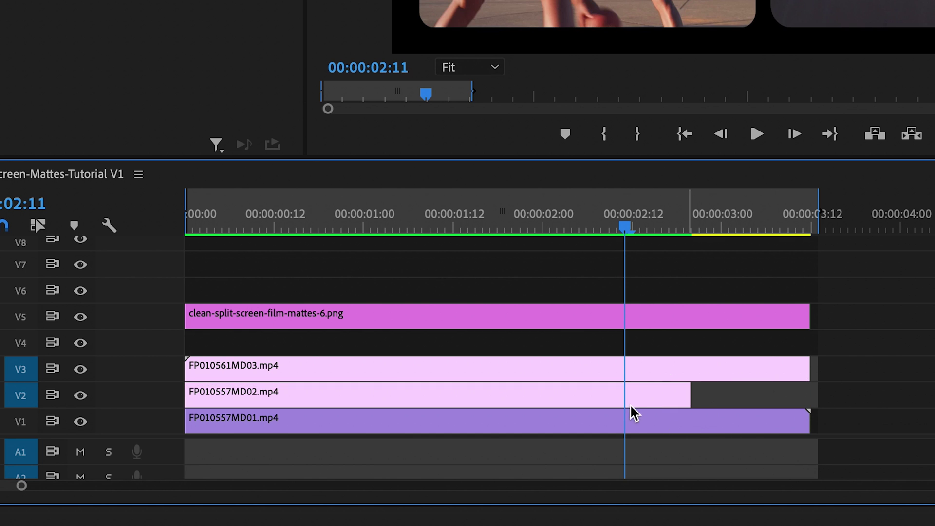
left_click_drag(188, 394, 295, 394)
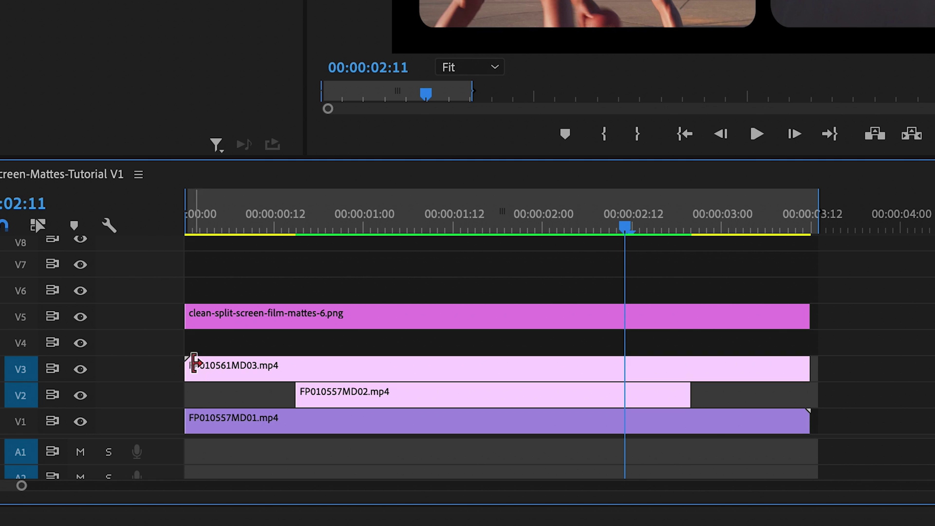
left_click_drag(194, 362, 422, 365)
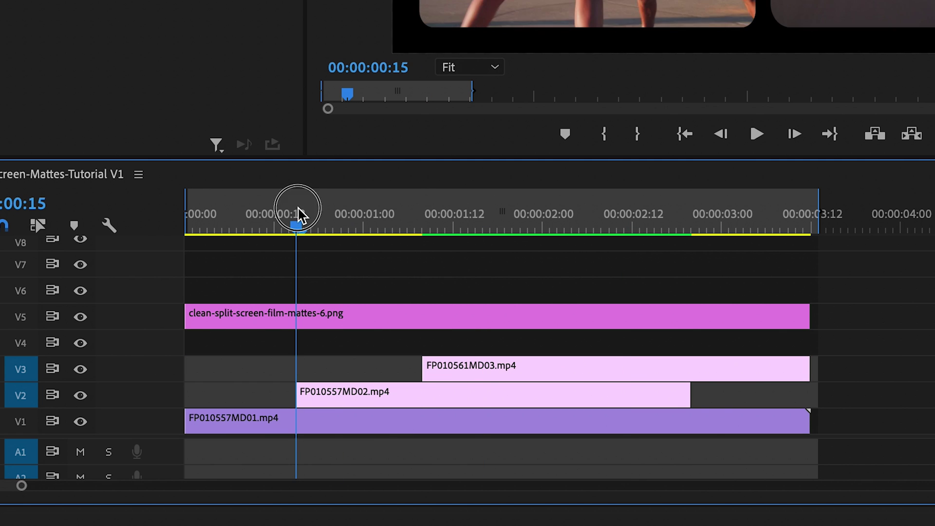
left_click_drag(806, 421, 600, 421)
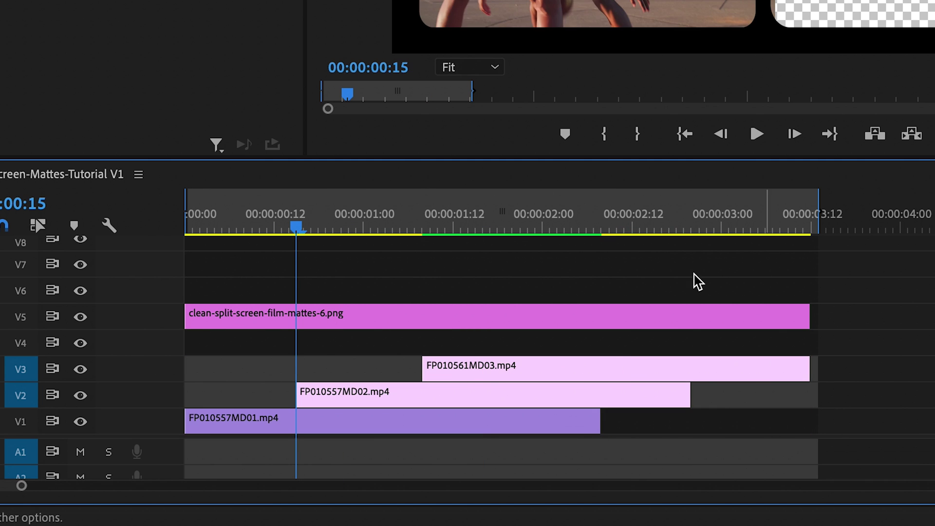
key("Home")
key("space")
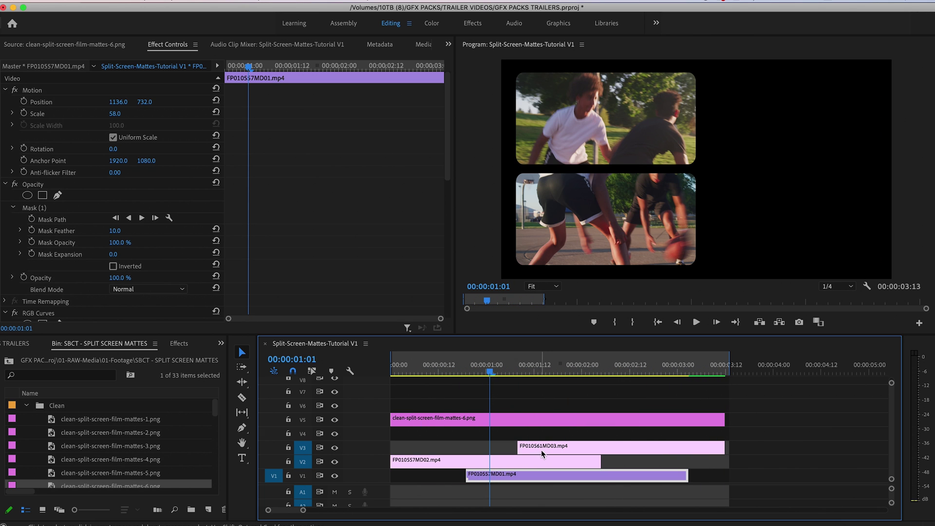
- Slide the V3 clip earlier, extend the V5 matte, and retrim the V2 and V3 ends
left_click_drag(542, 453, 440, 455)
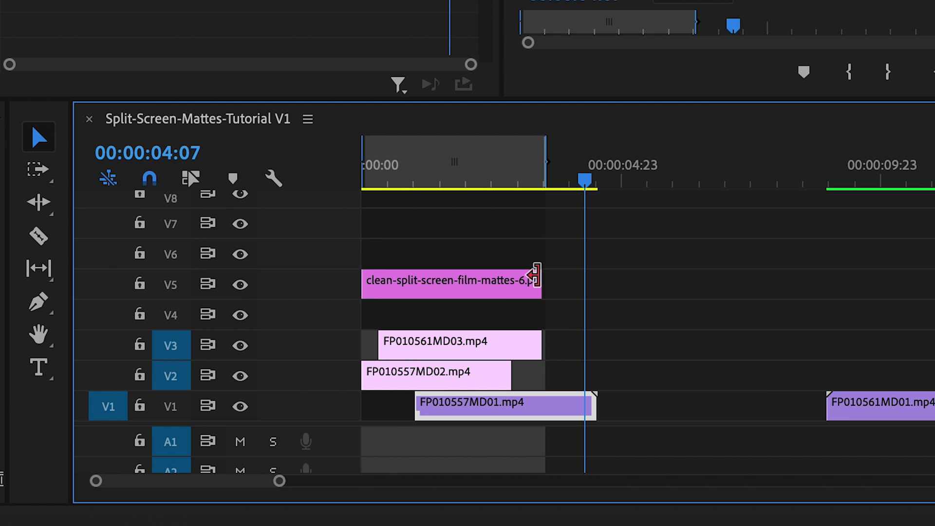
left_click_drag(471, 419, 486, 419)
left_click_drag(570, 285, 595, 285)
left_click_drag(543, 351, 593, 351)
left_click_drag(518, 374, 535, 375)
left_click_drag(590, 344, 565, 344)
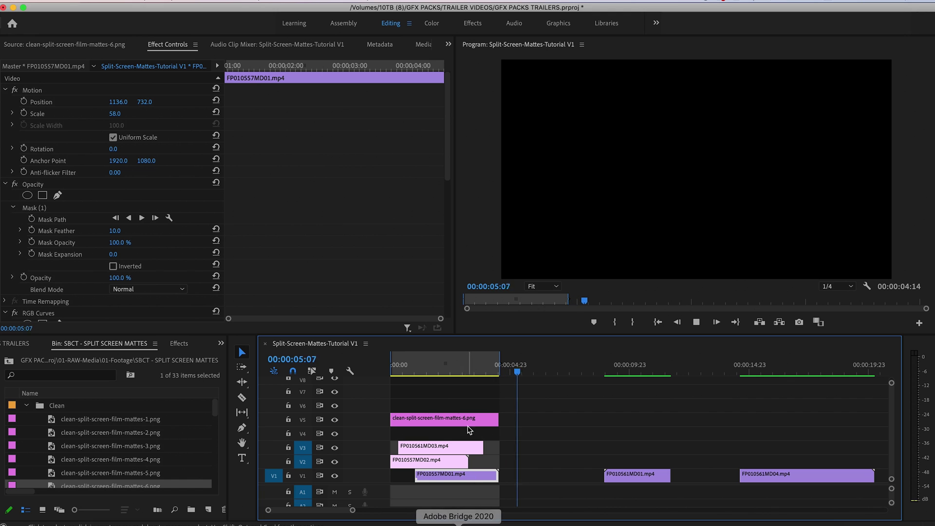
left_click_drag(466, 366, 421, 366)
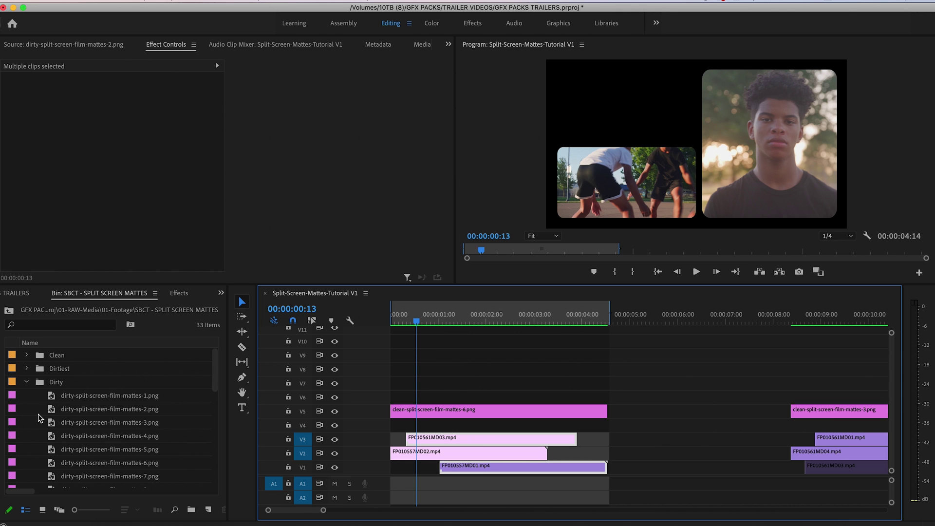
left_click(26, 382)
- Create a new sequence, Sequence 11, from the New Item menu
left_click(208, 509)
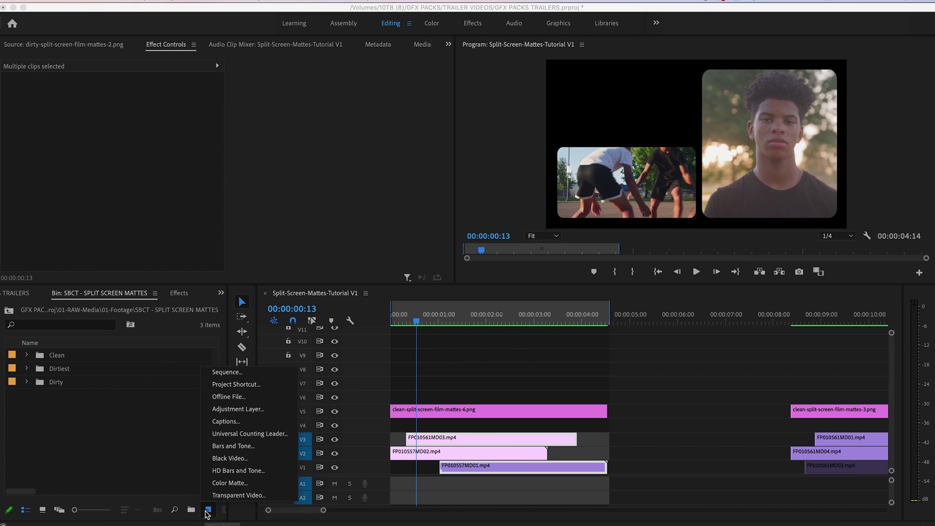
left_click(225, 373)
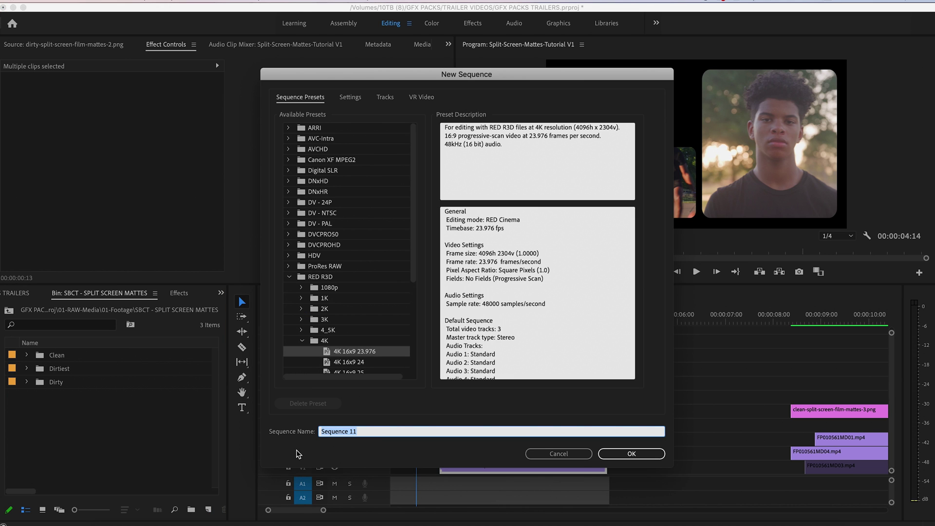
key("Return")
- Change Sequence 11's frame size from 4096 wide to 1080 × 1920
right_click(41, 396)
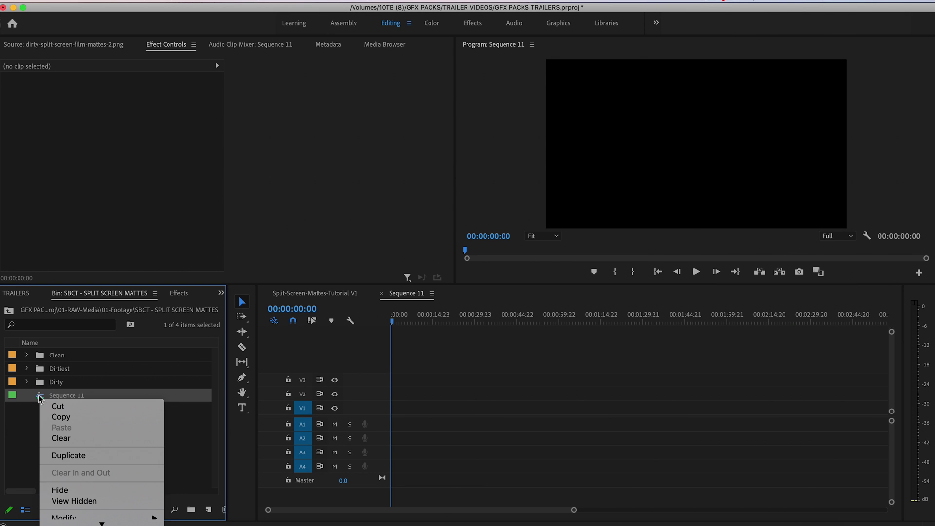
scroll(71, 481, "down", 3)
left_click(73, 486)
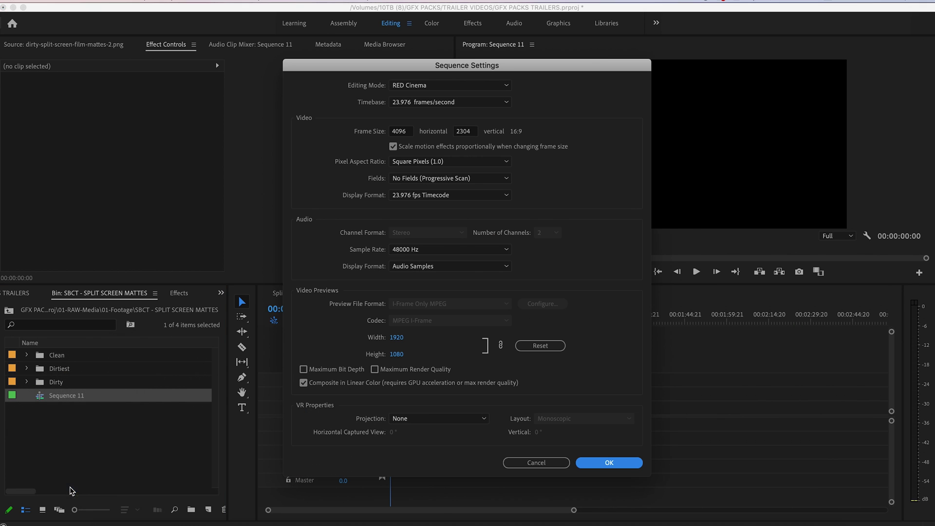
left_click(398, 131)
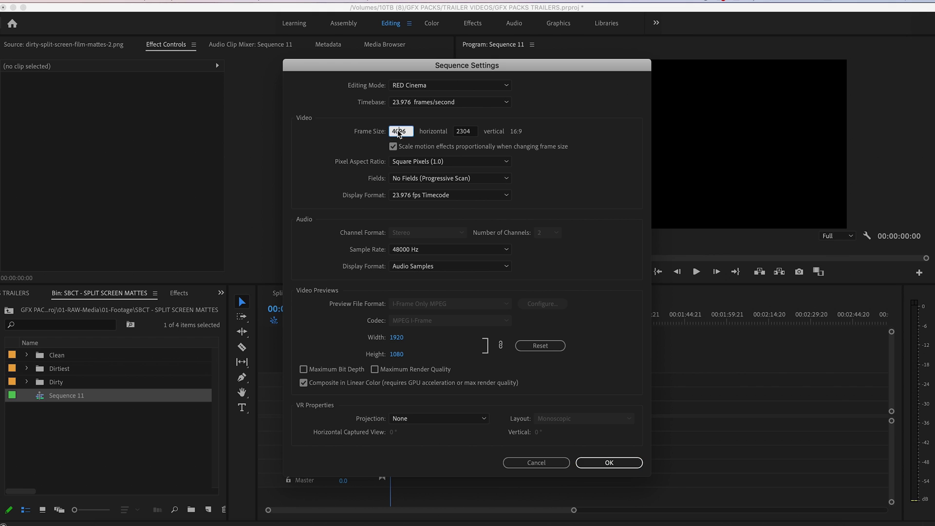
double_click(396, 132)
type("1080")
key("Tab")
type("1920")
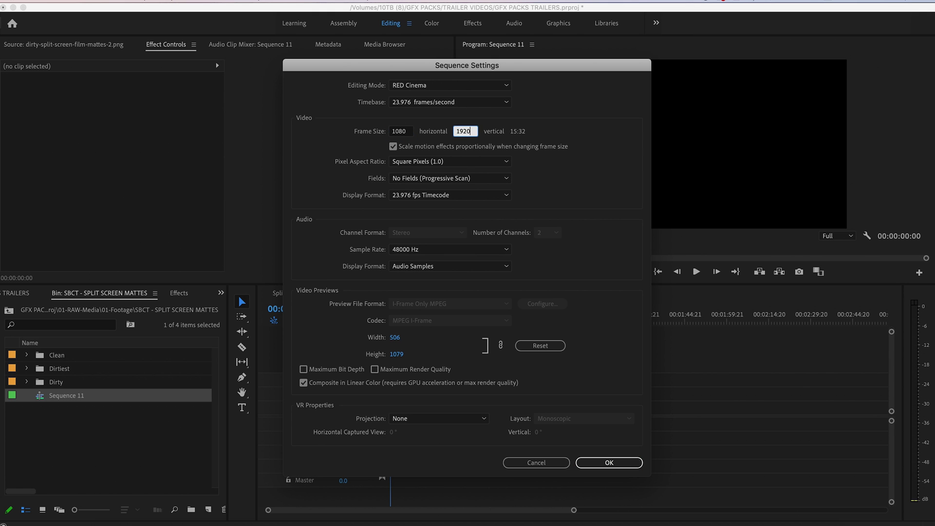
key("Return")
left_click(18, 420)
- Add dirty-split-screen-film-mattes-2.png from the Dirty folder to Sequence 11 and lengthen it
left_click(27, 382)
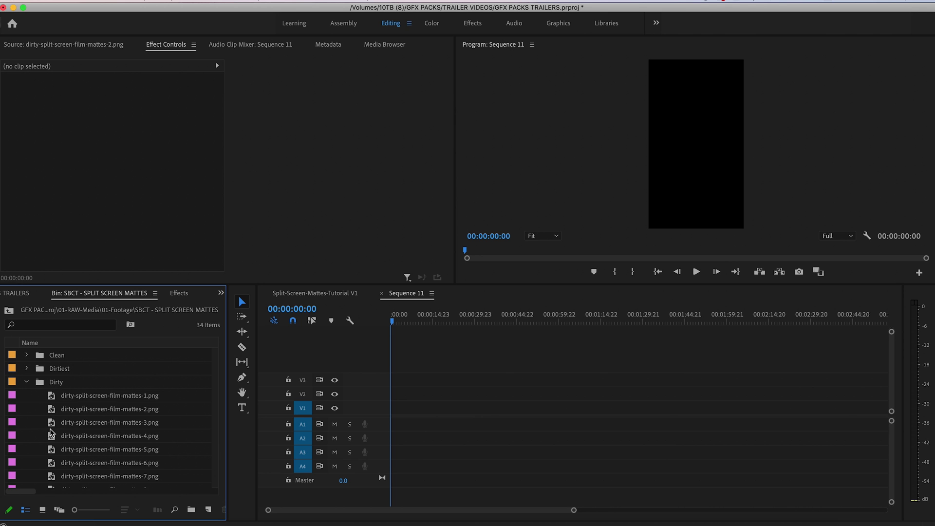
double_click(54, 410)
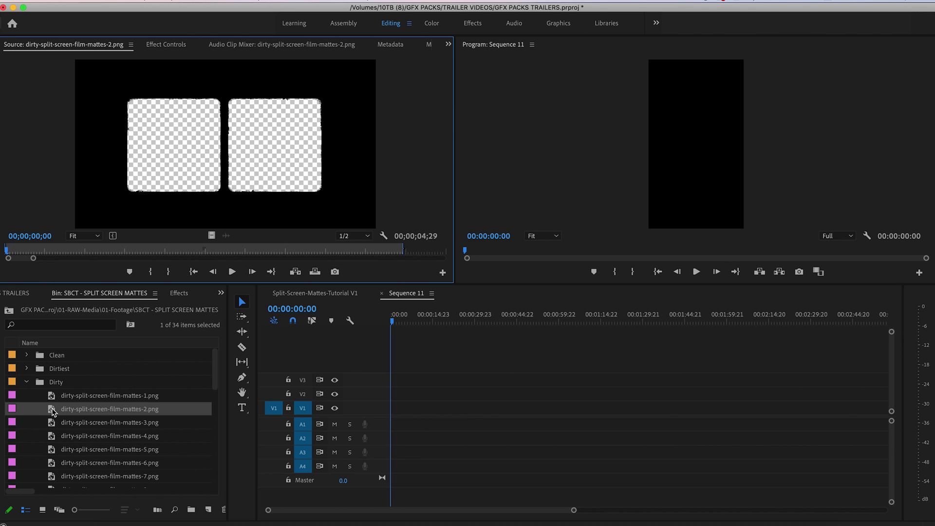
left_click_drag(53, 410, 437, 393)
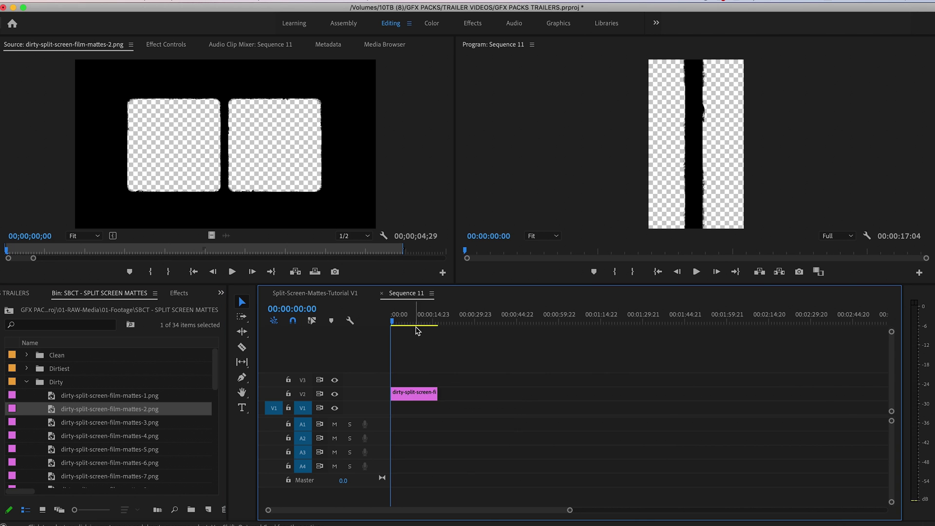
mouse_move(417, 317)
left_mouse_down()
mouse_move(382, 314)
mouse_move(413, 315)
left_mouse_up()
left_click(420, 394)
- Set the matte's Scale to 25 and Rotation to 90, then move it up to V3
left_click(149, 47)
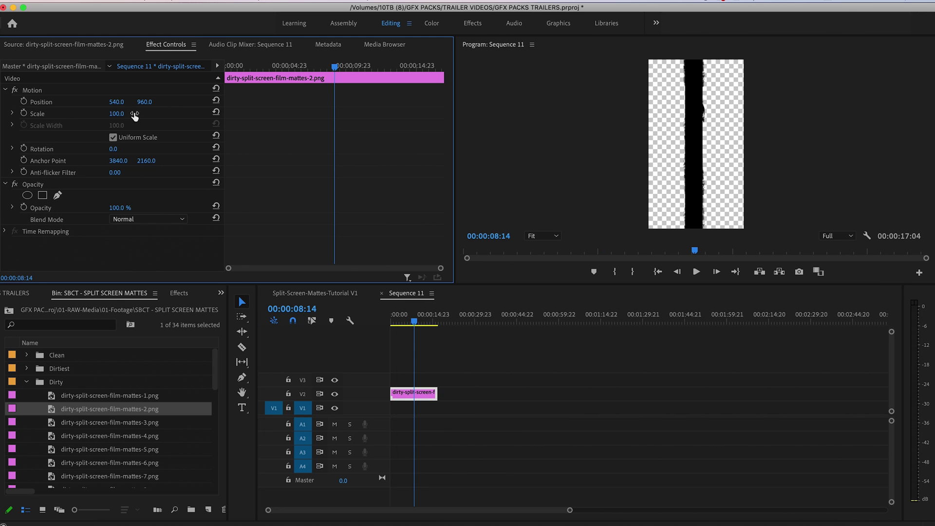
left_click(117, 114)
type("25")
key("Return")
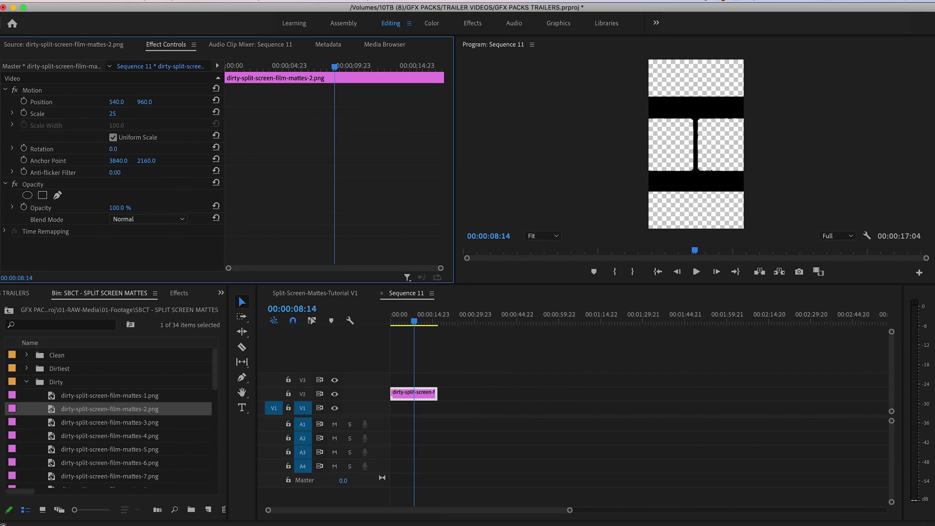
left_click(113, 149)
type("90")
key("Return")
left_click(397, 381)
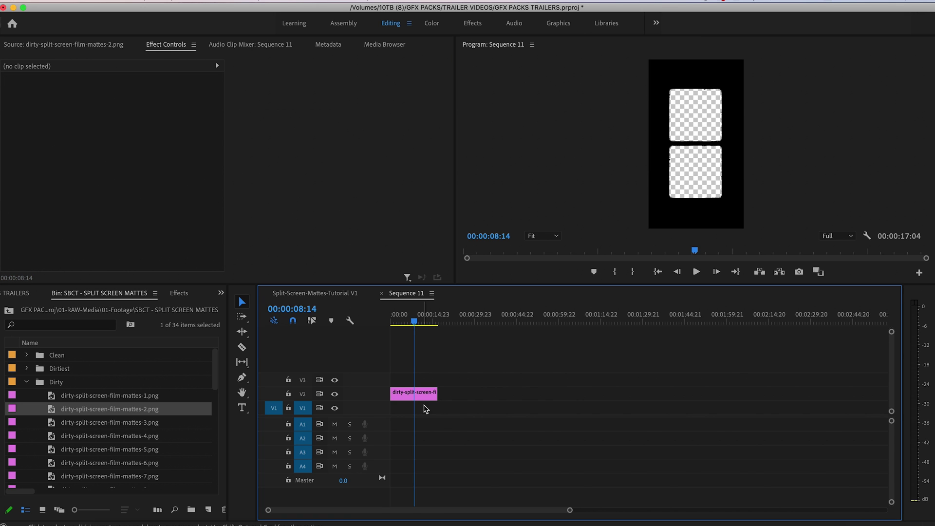
left_click_drag(410, 395, 407, 382)
- Paste the basketball clips into Sequence 11 and move FP010561MD03 down to V2
left_click(340, 292)
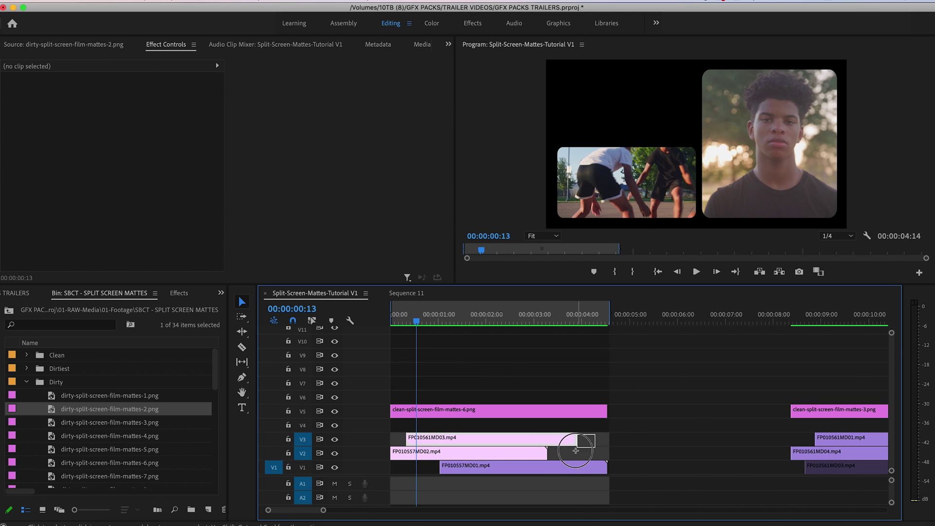
left_click(402, 295)
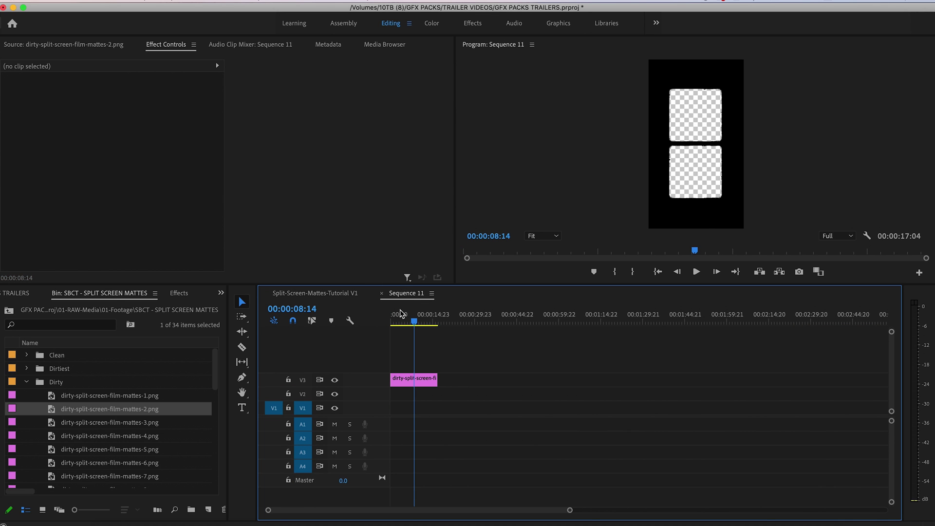
key("Home")
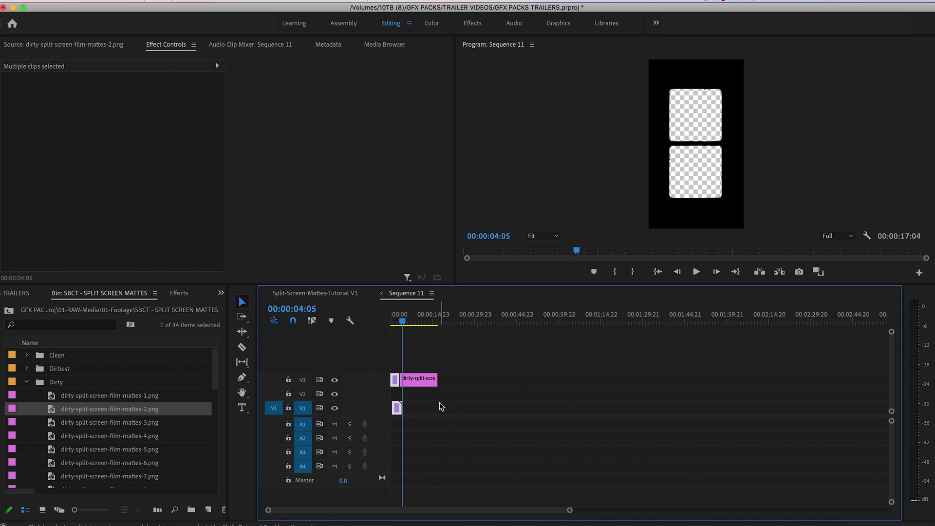
key("backslash")
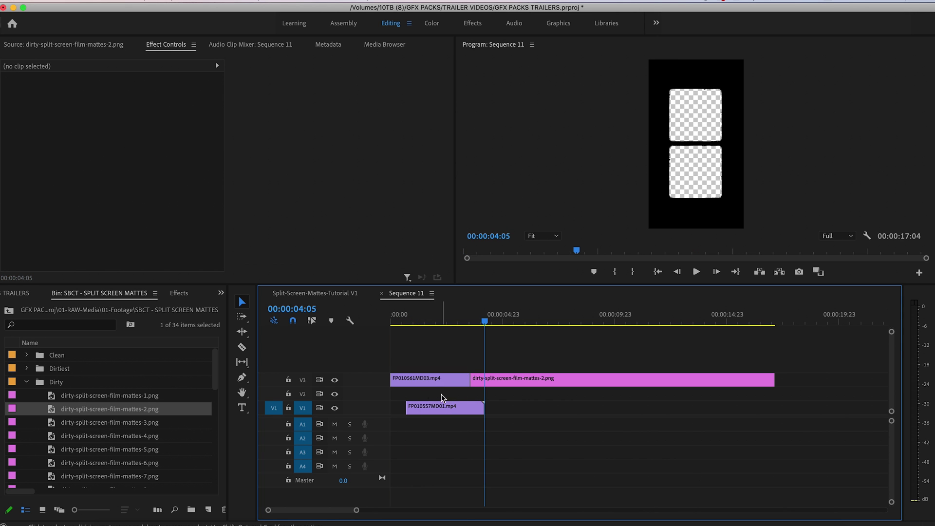
left_click_drag(438, 380, 438, 401)
left_click_drag(417, 282, 417, 367)
- Scale FP010561MD03 to 38 and line up the matte and both clips in time
left_click_drag(514, 420, 572, 434)
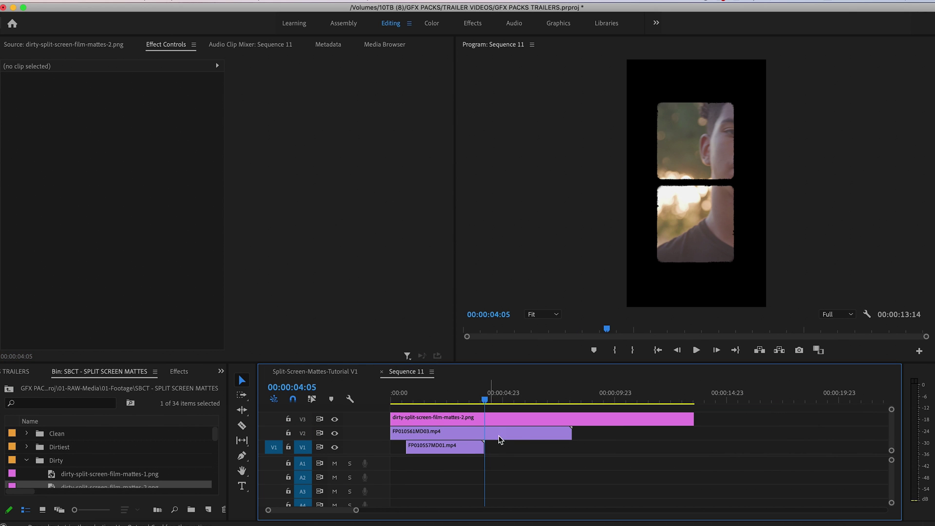
left_click(499, 439)
left_click_drag(116, 114, 151, 102)
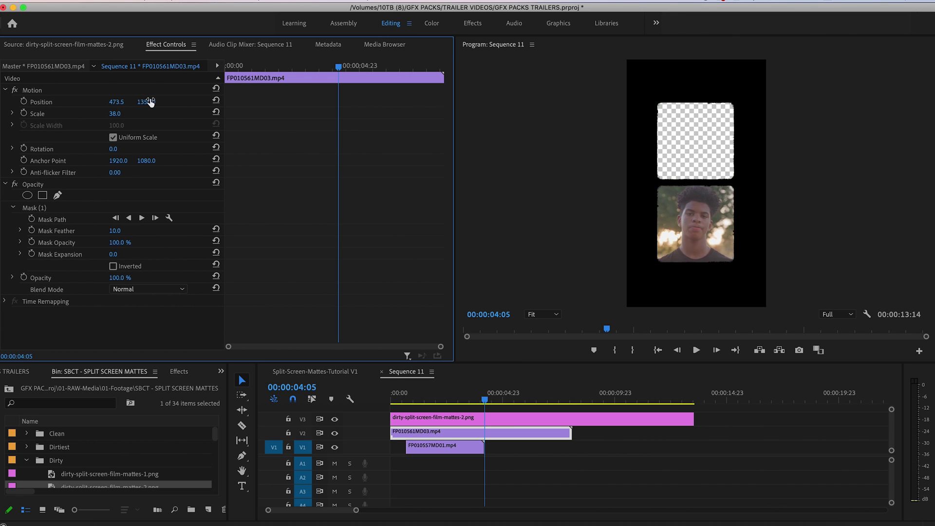
left_click_drag(445, 447, 559, 454)
left_click_drag(478, 432, 527, 433)
- Undo the FP010561MD03 move and trim the dirty matte to end with the V1 clip
key("super+z")
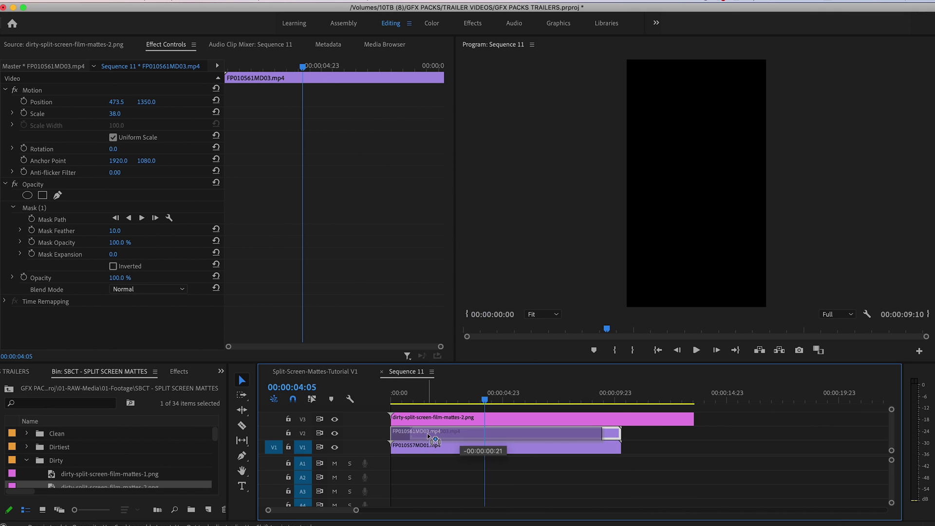
left_click_drag(490, 392, 428, 393)
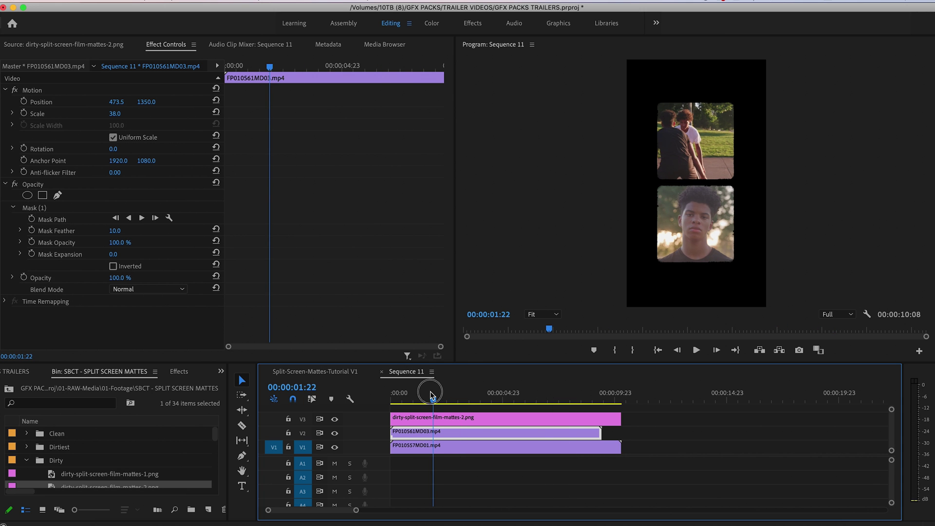